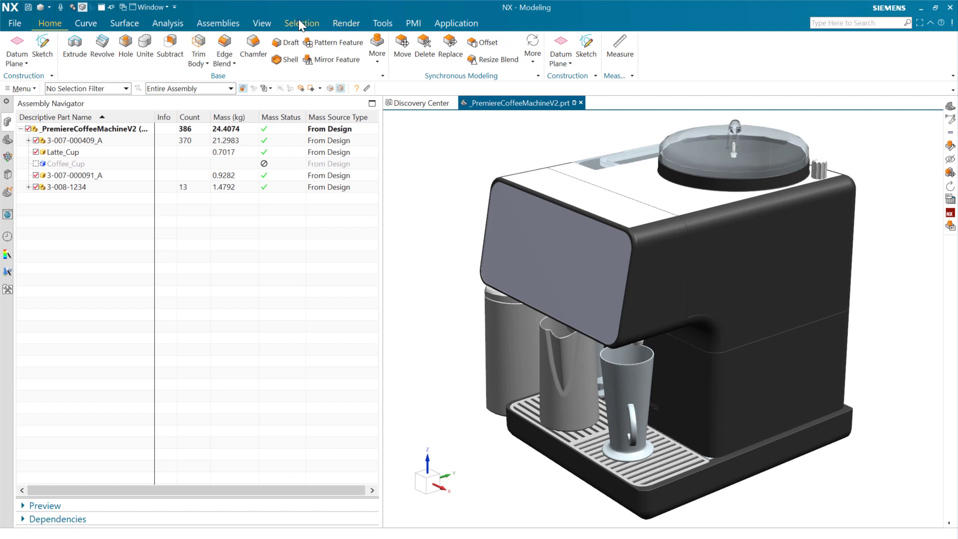
Switch the ribbon to the Analysis tab to reach the mass properties tools
left_click(176, 23)
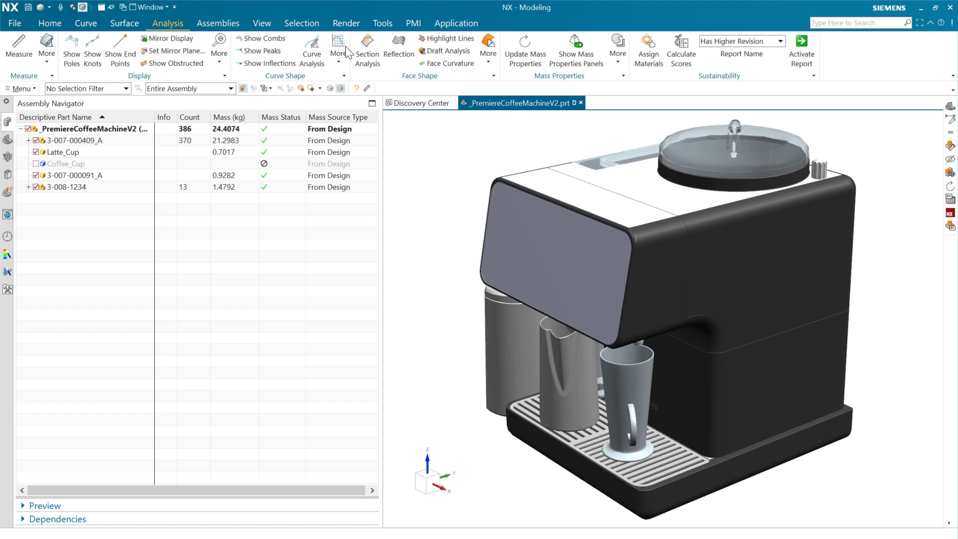
Show the Mass Properties panel for the _PremiereCoffeeMachineV2 root assembly (24.4074 kg, 239.3547 N)
left_click(569, 57)
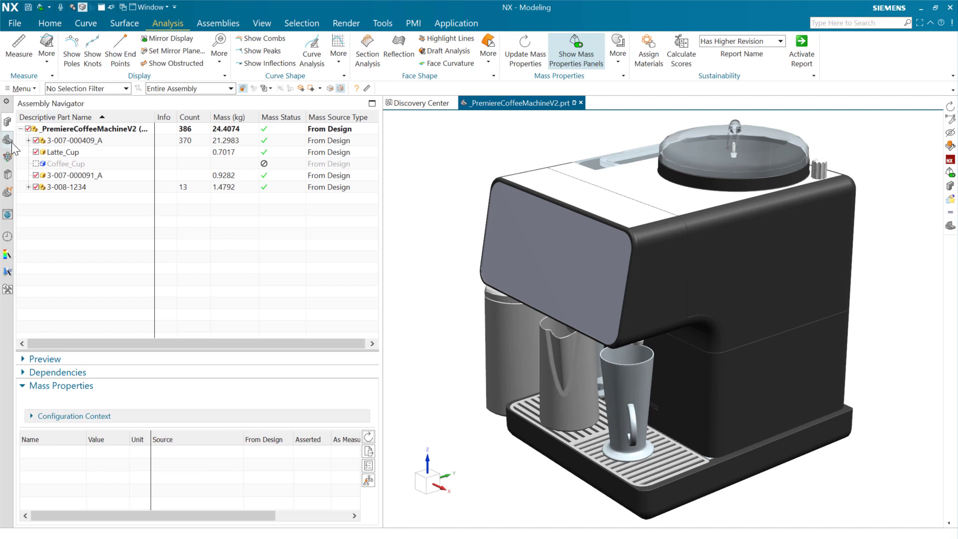
left_click(97, 128)
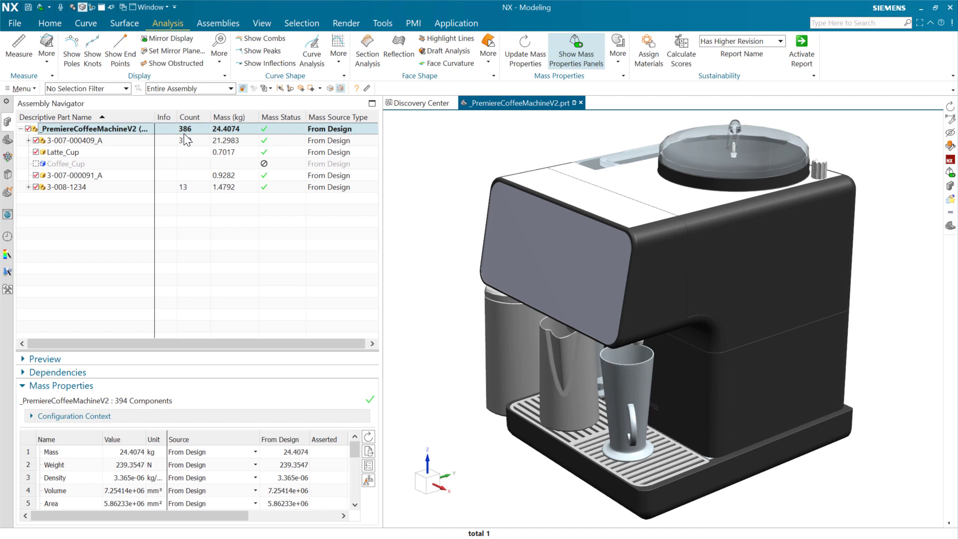
left_click(369, 452)
left_click_drag(141, 94, 316, 87)
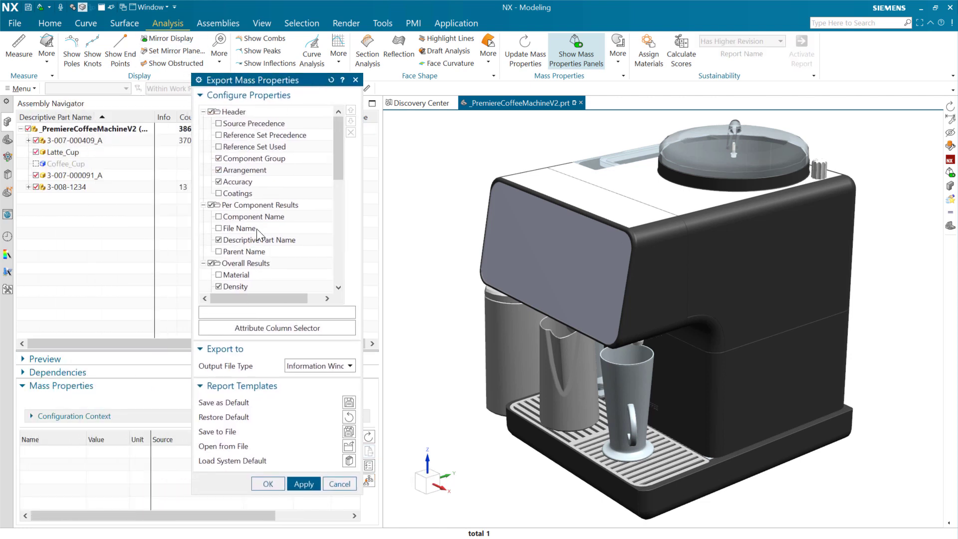
mouse_move(328, 136)
left_mouse_down()
mouse_move(323, 244)
mouse_move(334, 152)
left_mouse_up()
left_click(326, 369)
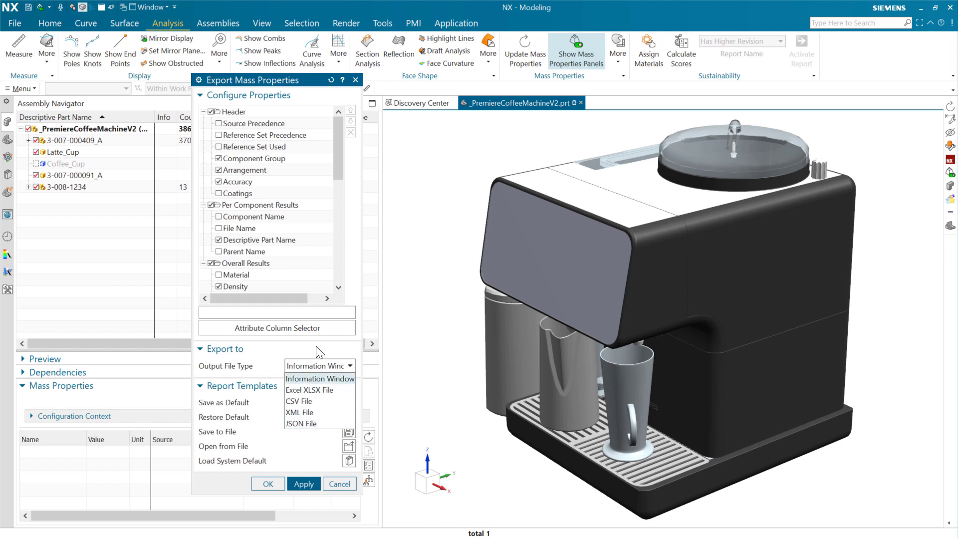
left_click(322, 363)
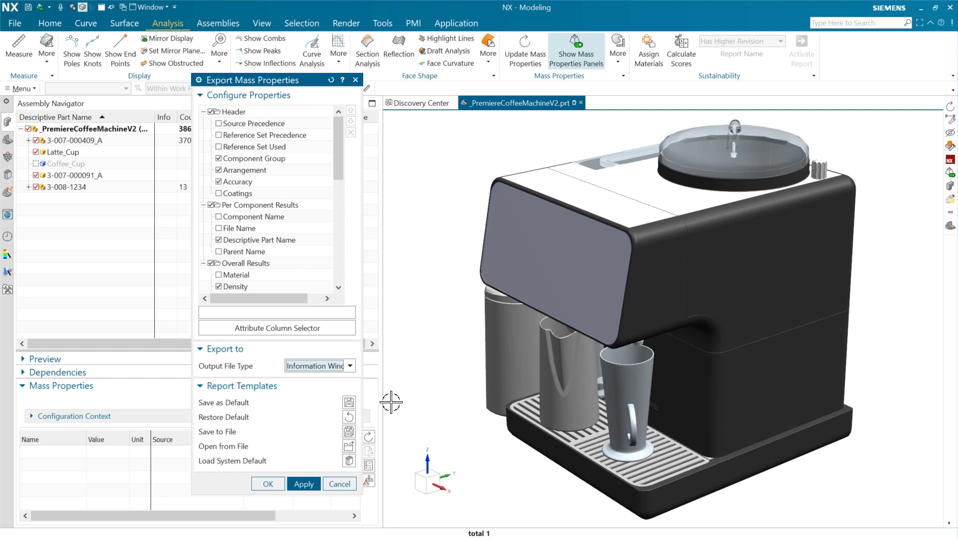
left_click(289, 385)
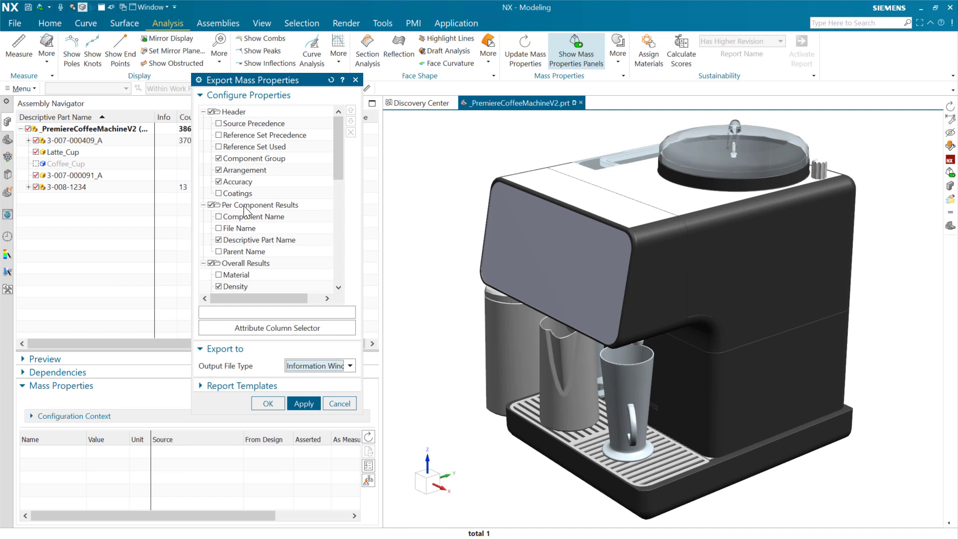
scroll(270, 286, "down", 5)
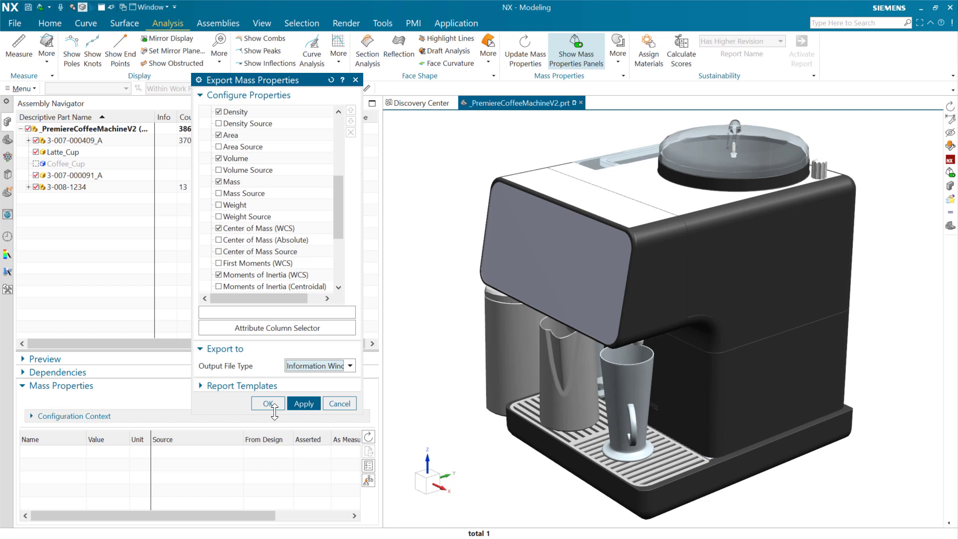
left_click(340, 405)
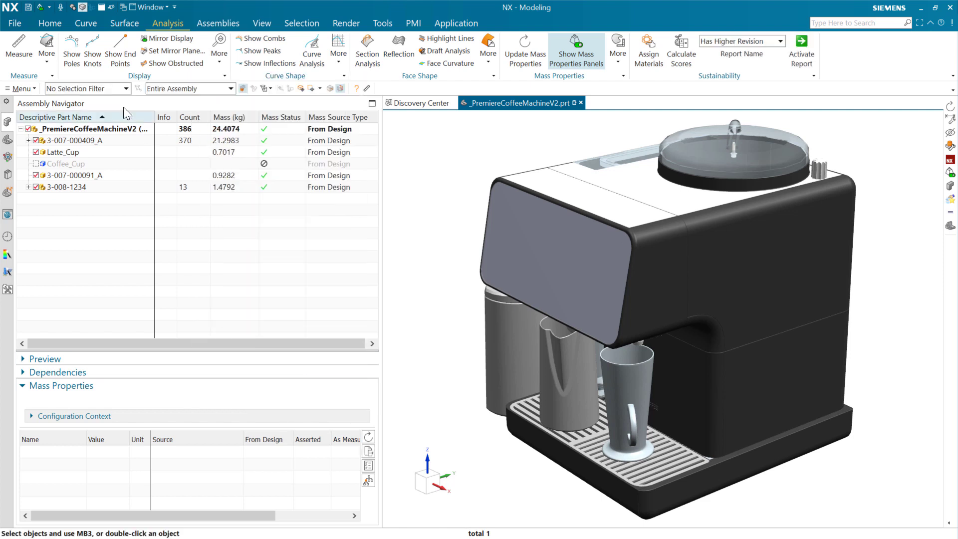
left_click(16, 23)
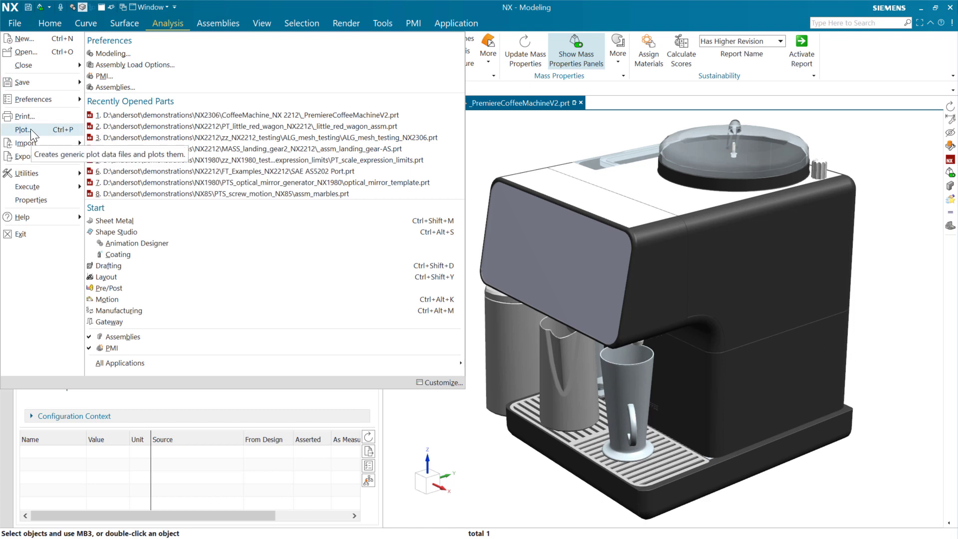
mouse_move(43, 172)
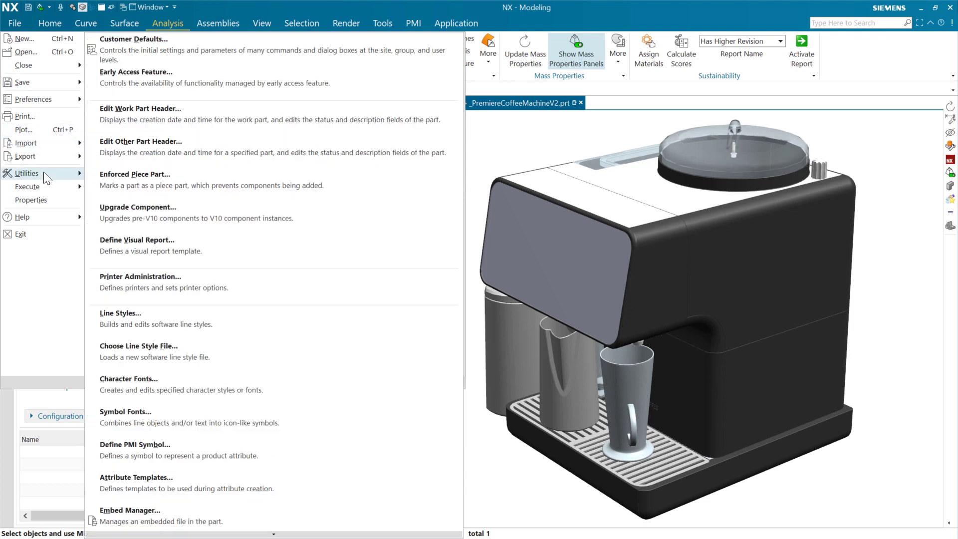
left_click(168, 47)
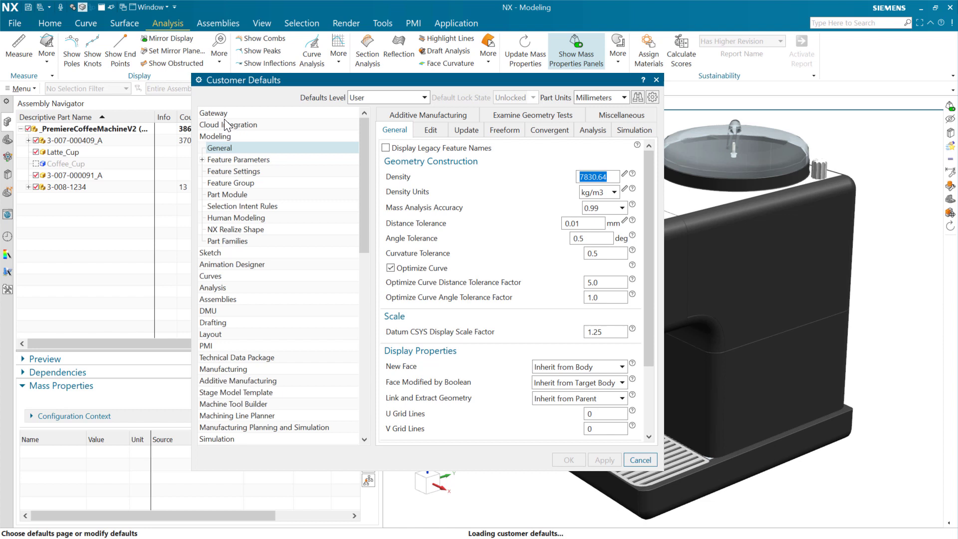
left_click(221, 115)
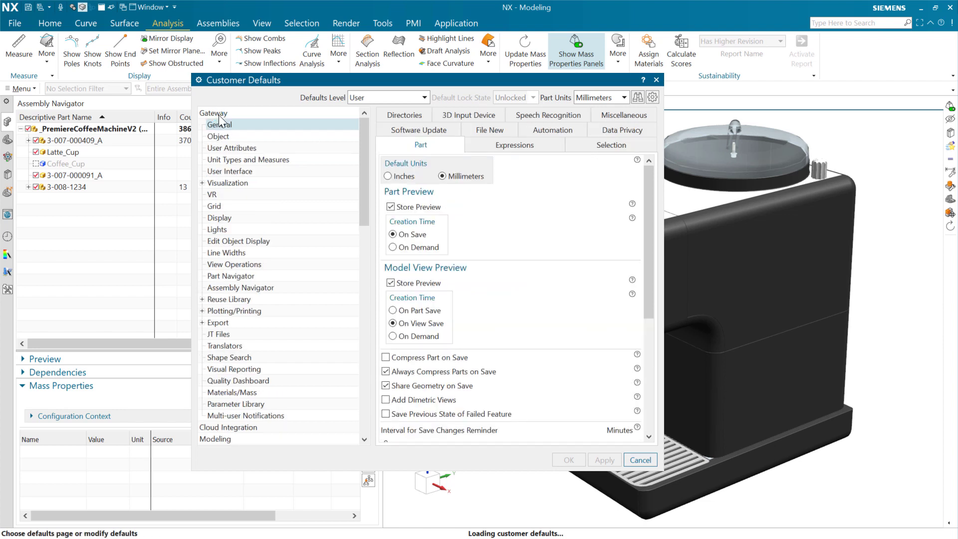
left_click(239, 172)
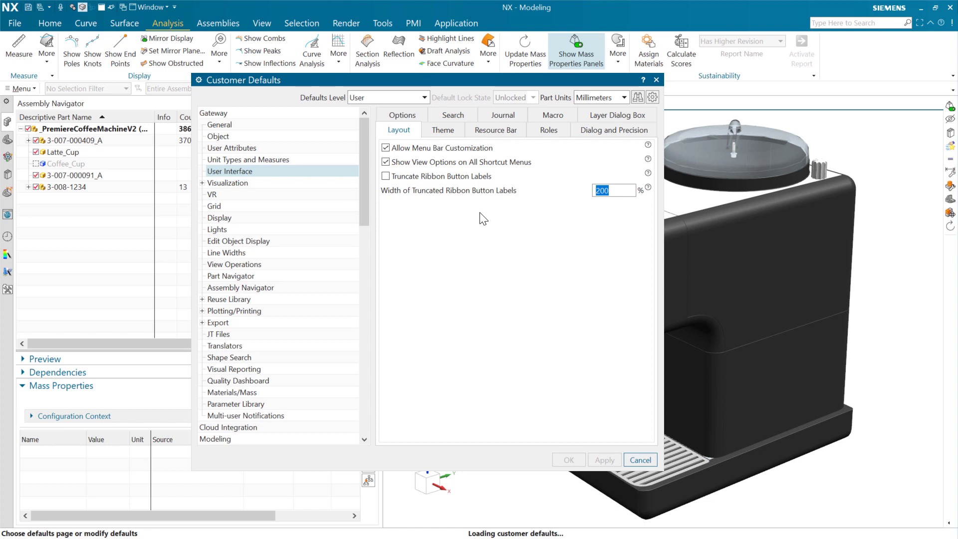
left_click(615, 130)
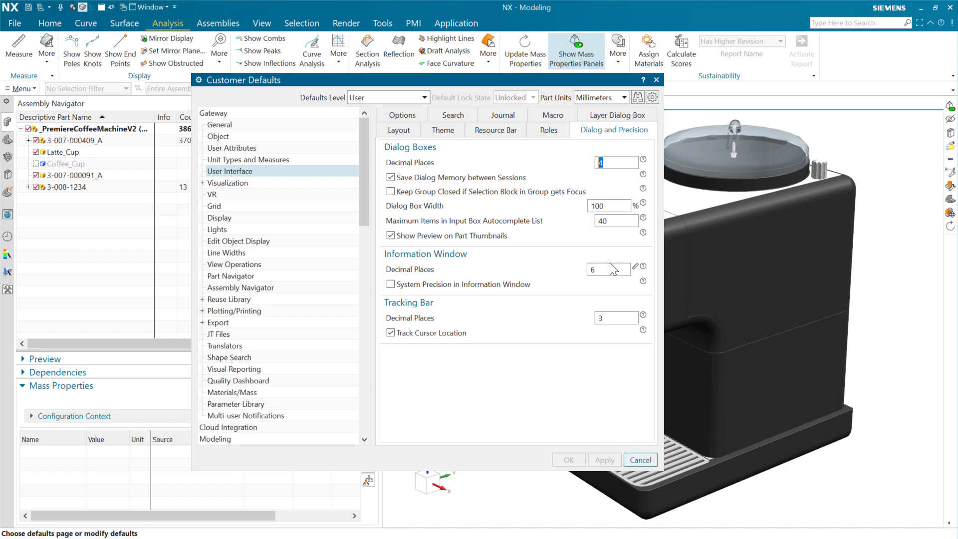
left_click(594, 273)
double_click(594, 273)
left_click(602, 268)
left_click_drag(605, 270, 581, 270)
left_click(604, 270)
left_click(642, 460)
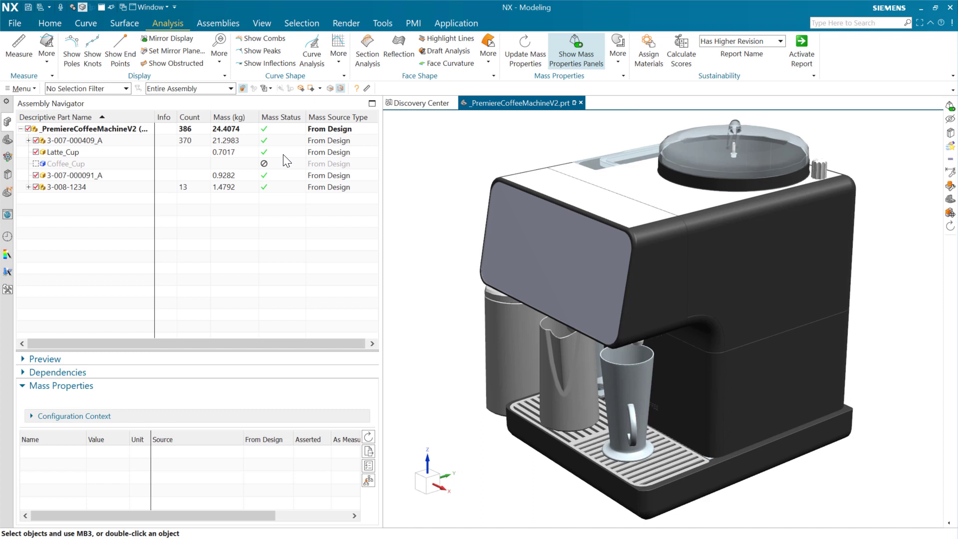
Export the top assembly's mass data to the Information window, continuing past the modified-part warning
left_click(281, 131)
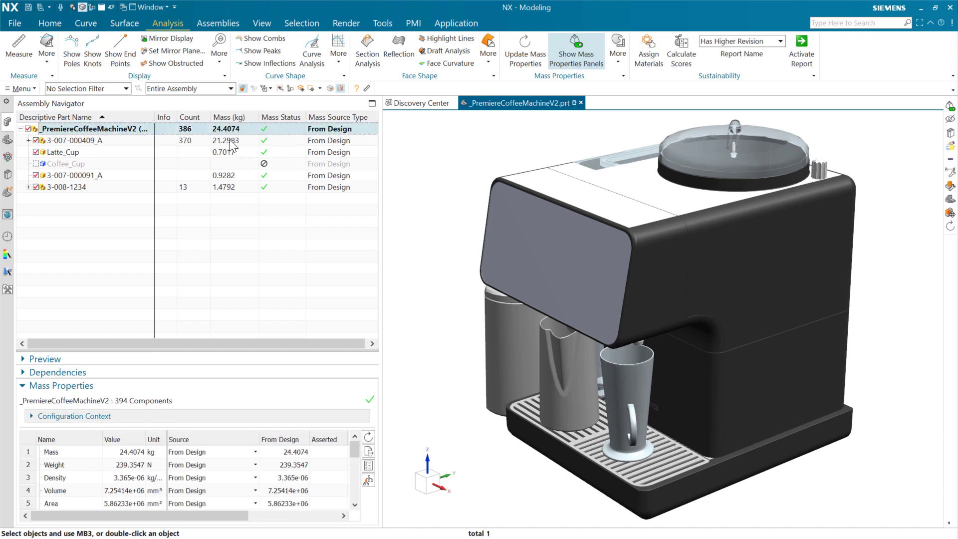
left_click(369, 452)
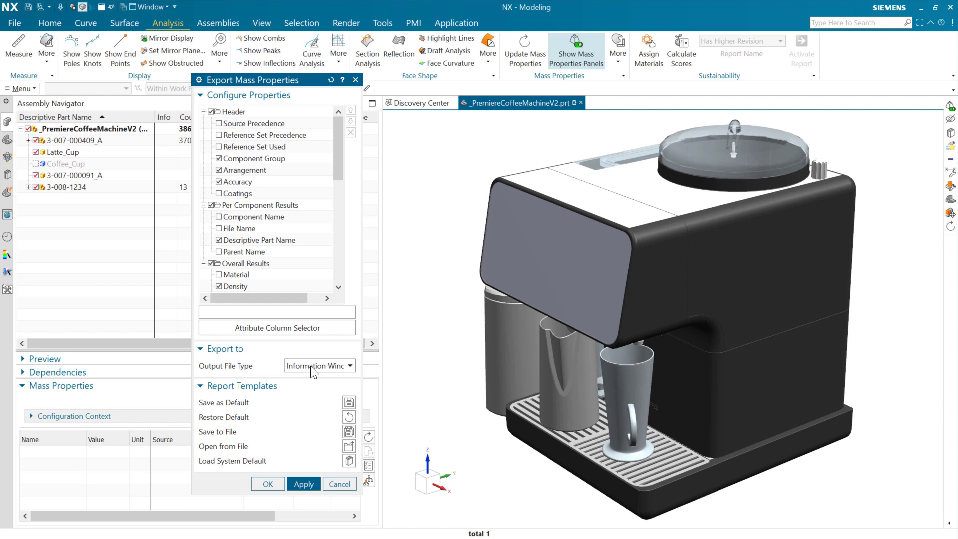
left_click(301, 388)
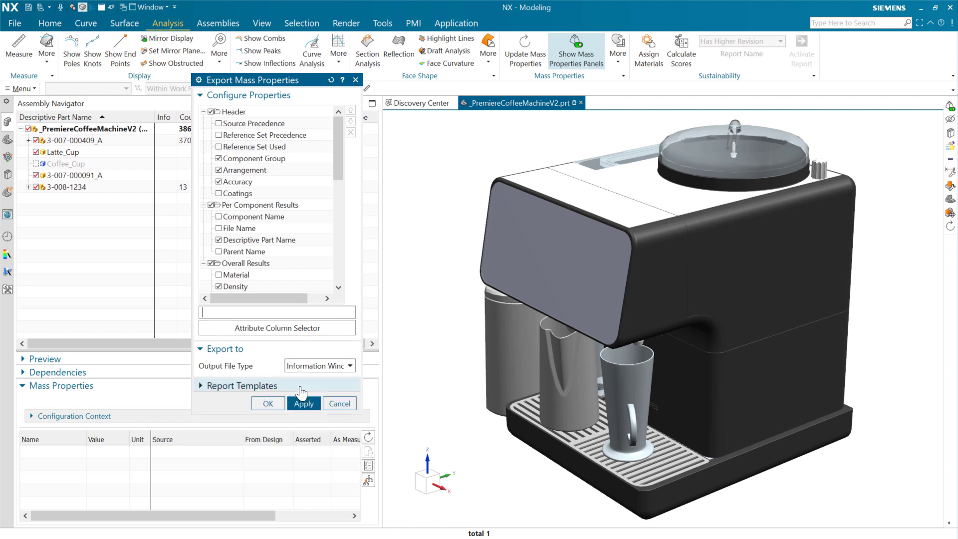
left_click(303, 404)
left_click(478, 312)
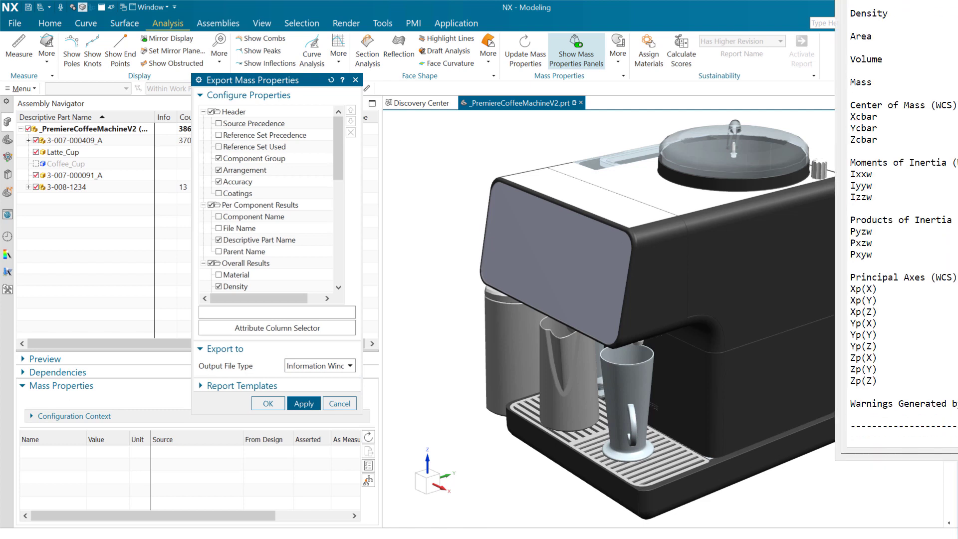
Check the six-decimal Xcbar and Zcbar center of mass values, then close the report
left_click_drag(746, 38, 512, 40)
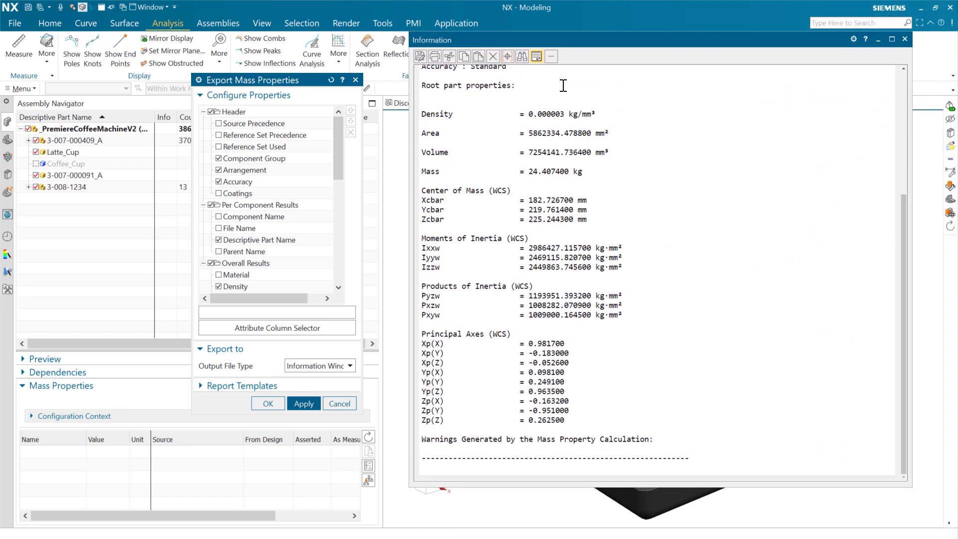
double_click(551, 200)
left_click_drag(574, 220, 548, 222)
left_click_drag(813, 45, 816, 47)
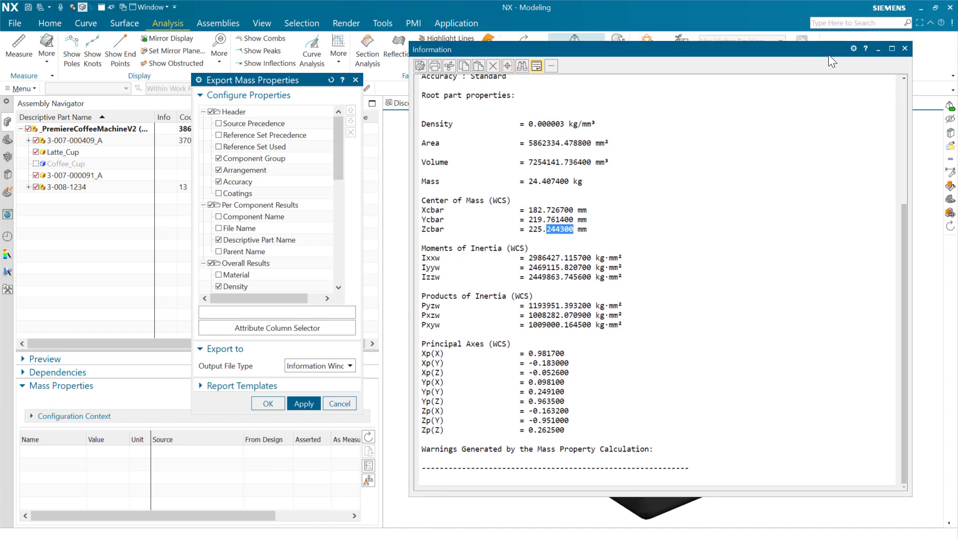
key("Escape")
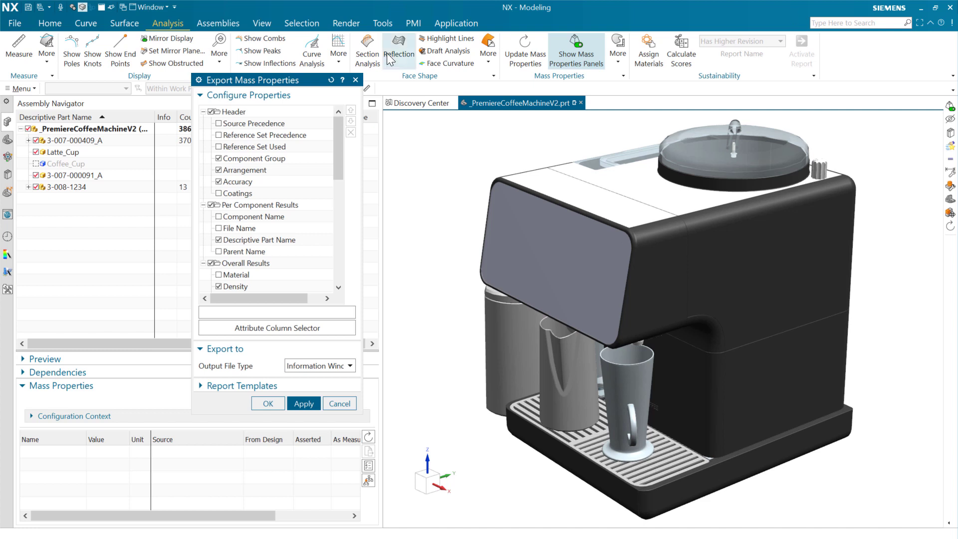
Cancel the mass properties export and open Customer Defaults from File > Utilities
left_click(268, 403)
left_click(15, 23)
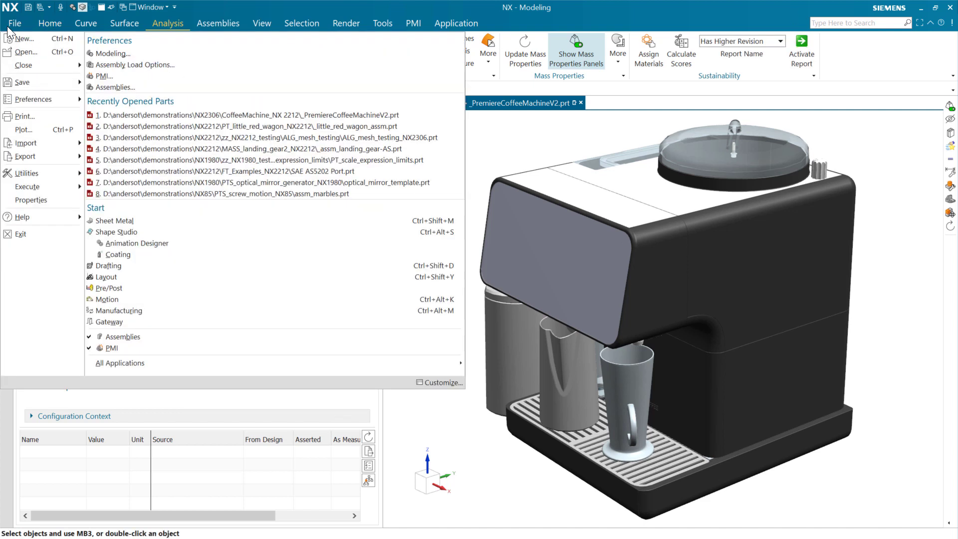
mouse_move(29, 172)
left_click(178, 38)
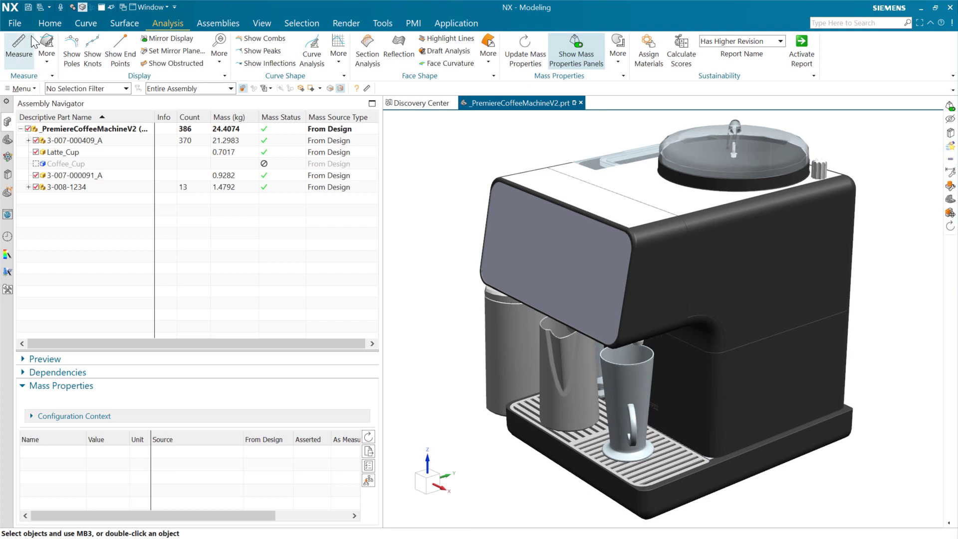
left_click(15, 23)
left_click(134, 39)
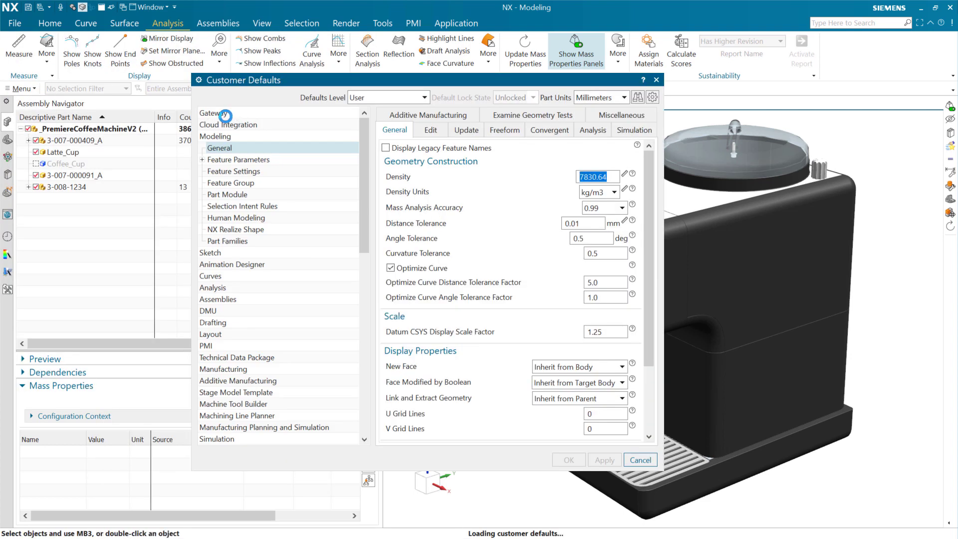
Confirm Information Window Decimal Places is 6 under Gateway > User Interface > Dialog and Precision
left_click(223, 113)
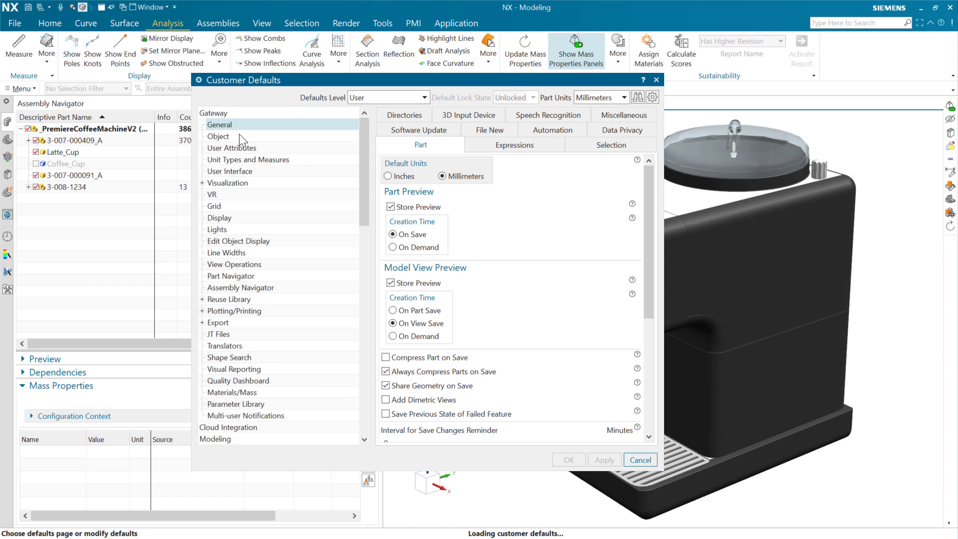
left_click(230, 172)
left_click(624, 128)
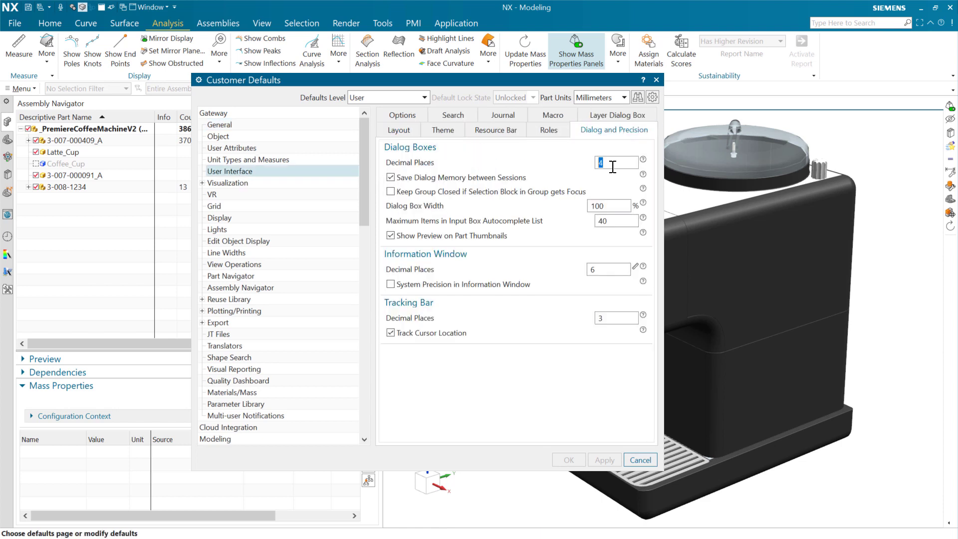
double_click(607, 268)
left_click(641, 460)
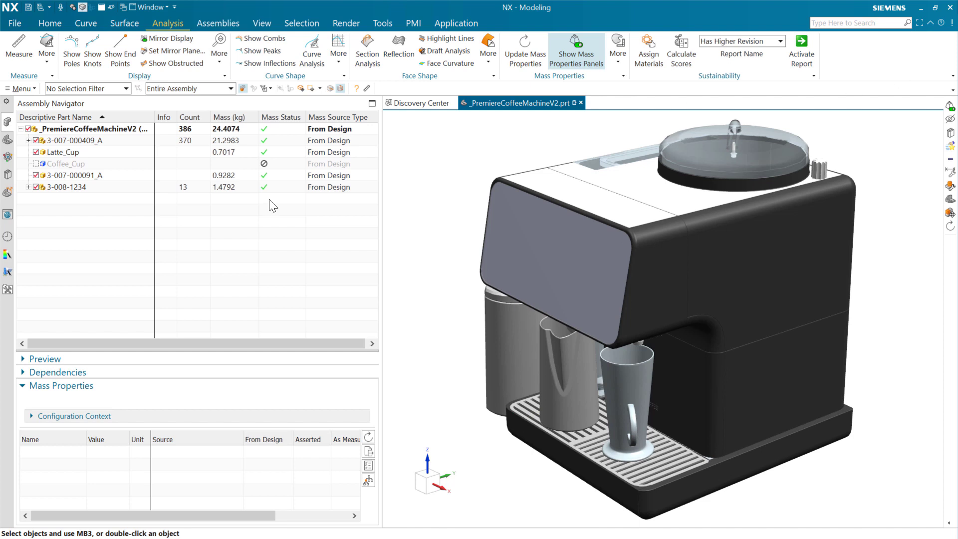
Select the root assembly, enlarge the Mass Properties table and widen its Name column
left_click(118, 131)
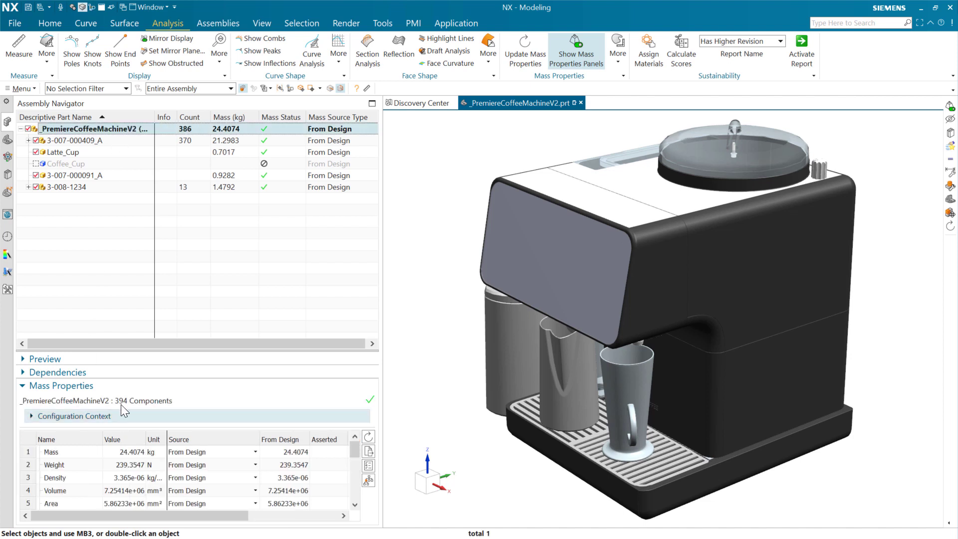
left_click_drag(207, 352, 215, 291)
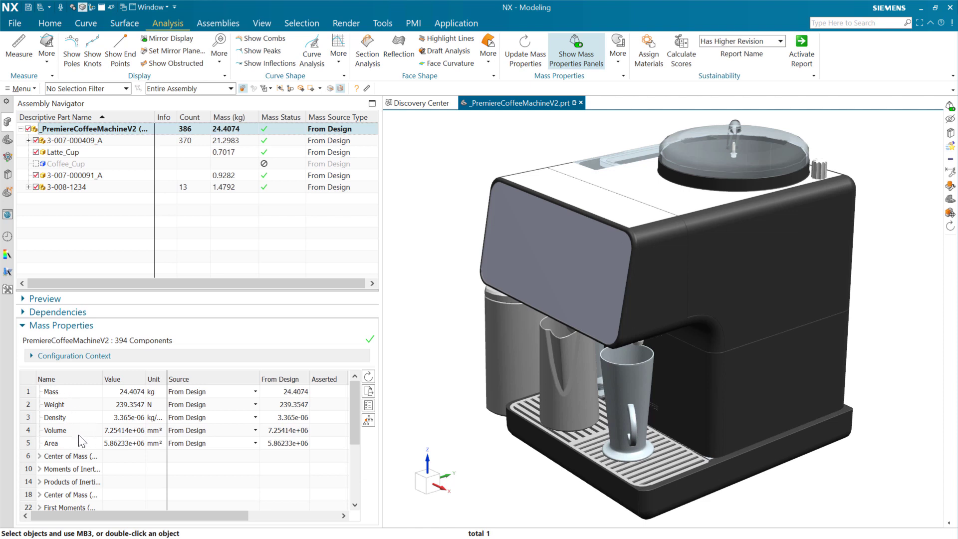
scroll(75, 434, "down", 2)
left_click_drag(103, 384, 156, 383)
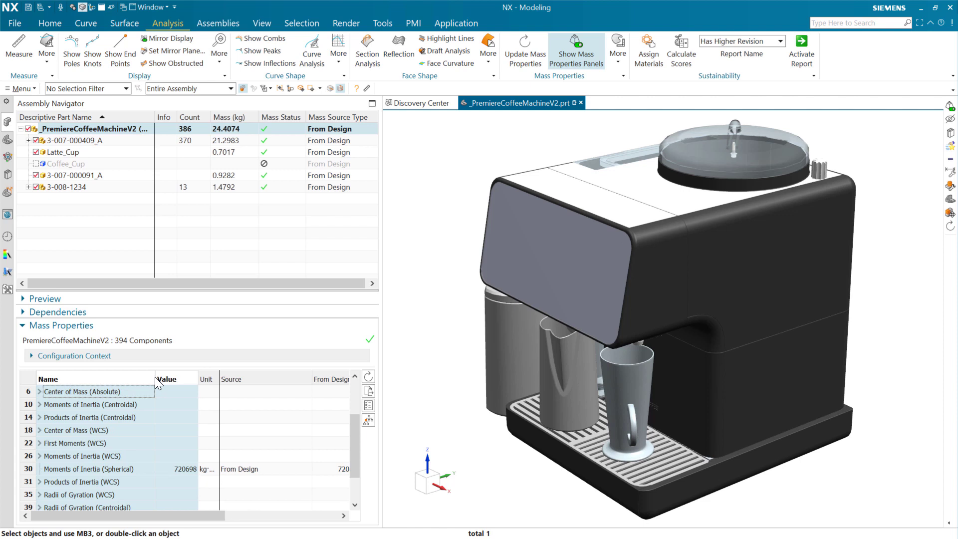
Compare inertia and center of mass rows, expand Center of Mass (WCS) to X, Y, Z, and reopen export
left_click(115, 406)
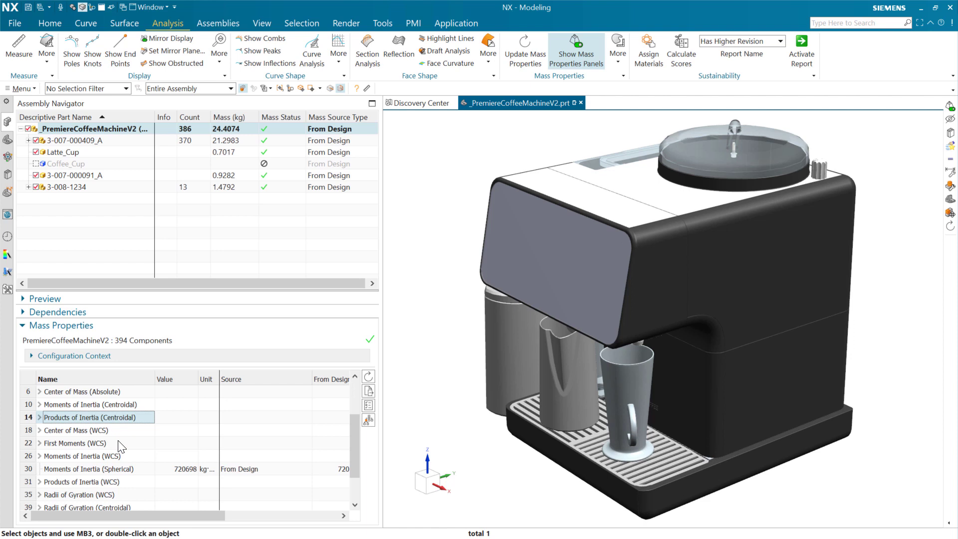
left_click(131, 406)
left_click(133, 414)
left_click(123, 456)
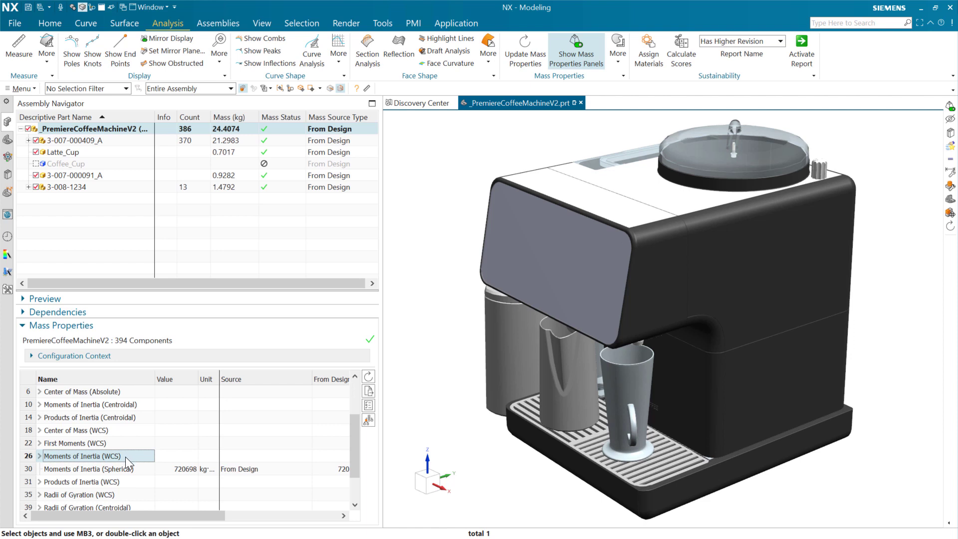
left_click(117, 429)
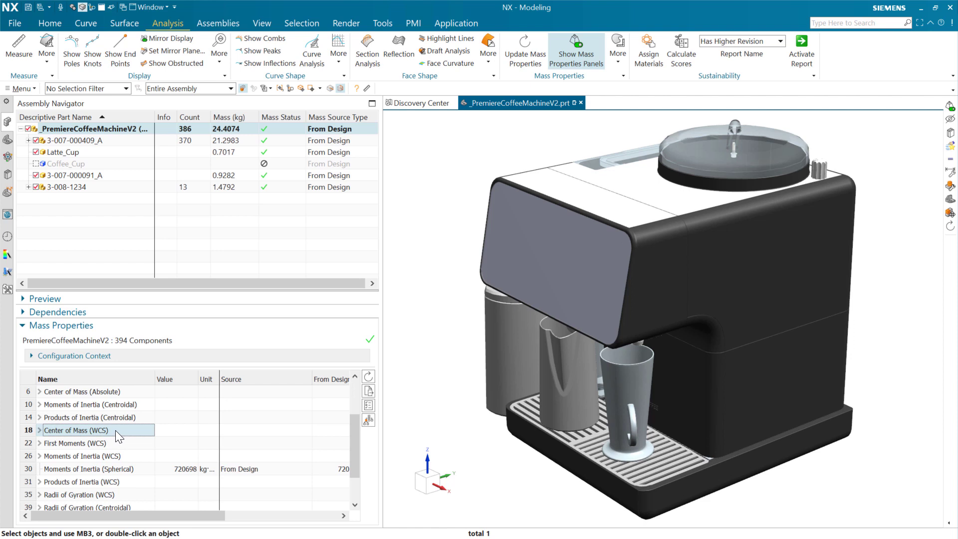
left_click(123, 392)
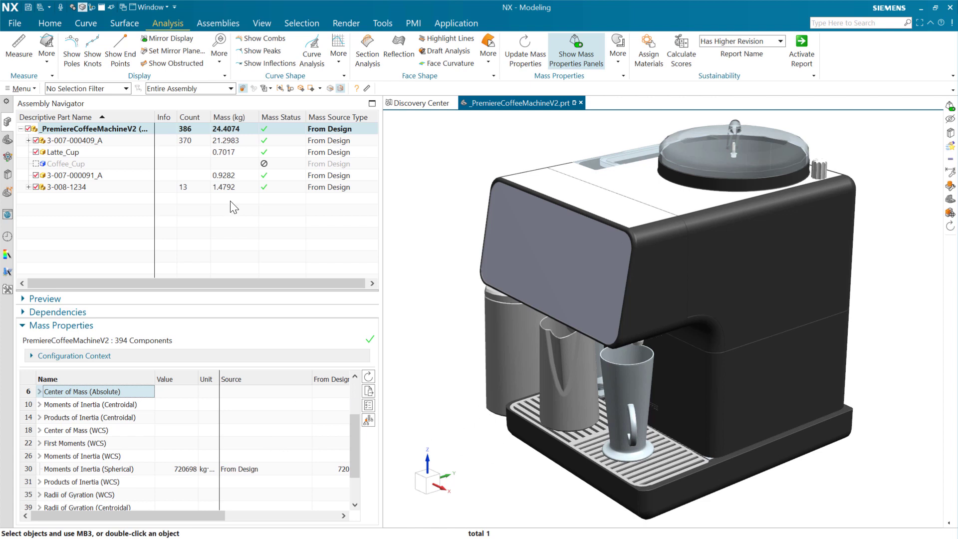
left_click(119, 431)
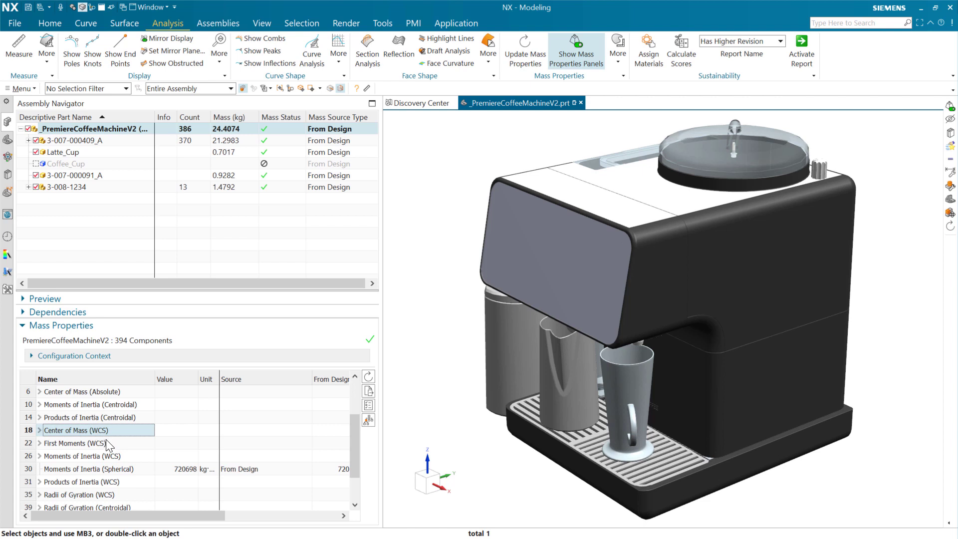
left_click(39, 430)
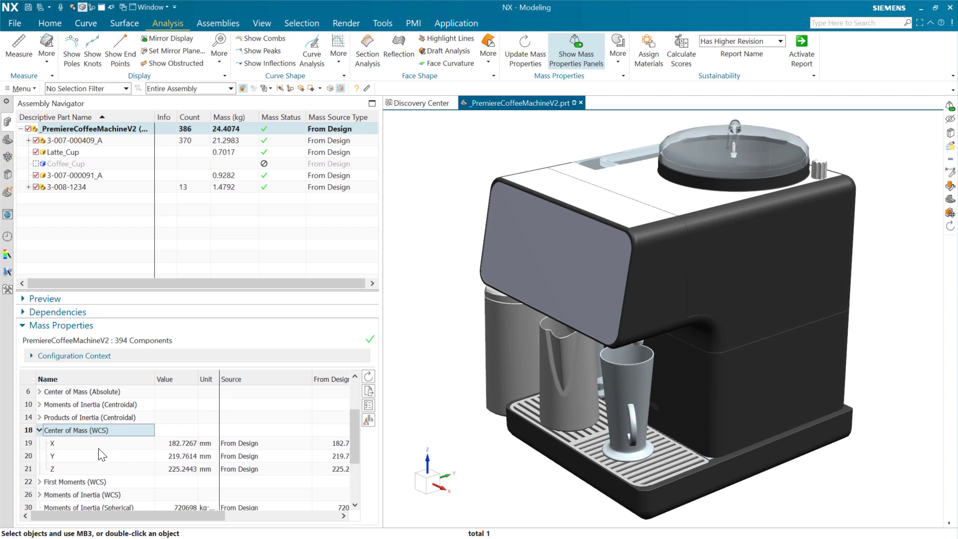
left_click(368, 391)
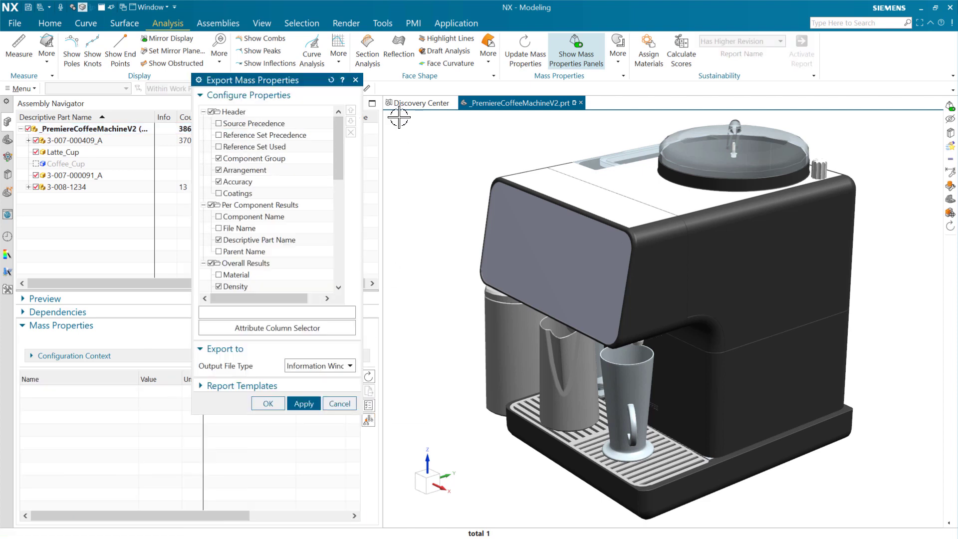
Scroll the Configure Properties list and tick Center of Mass (WCS) for export
left_click_drag(337, 144, 333, 225)
left_click(293, 182)
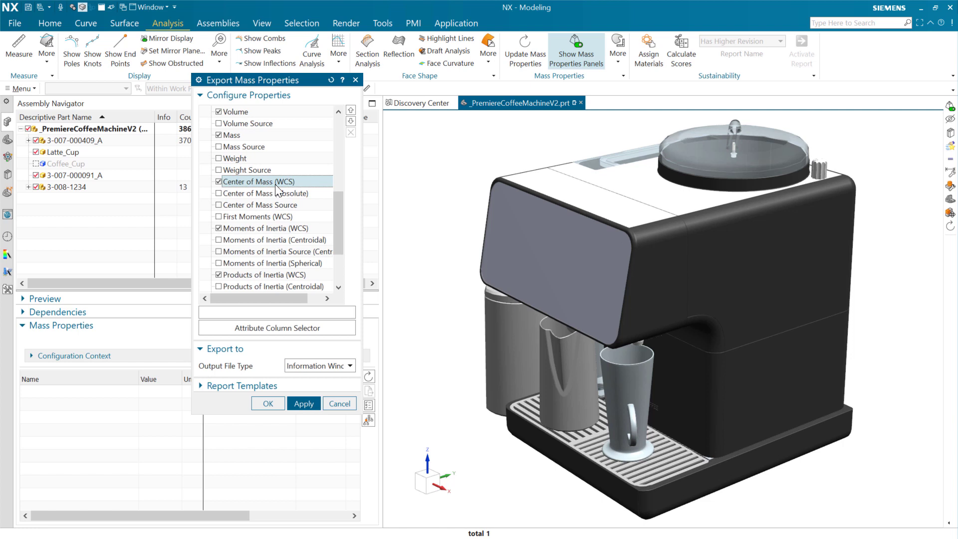